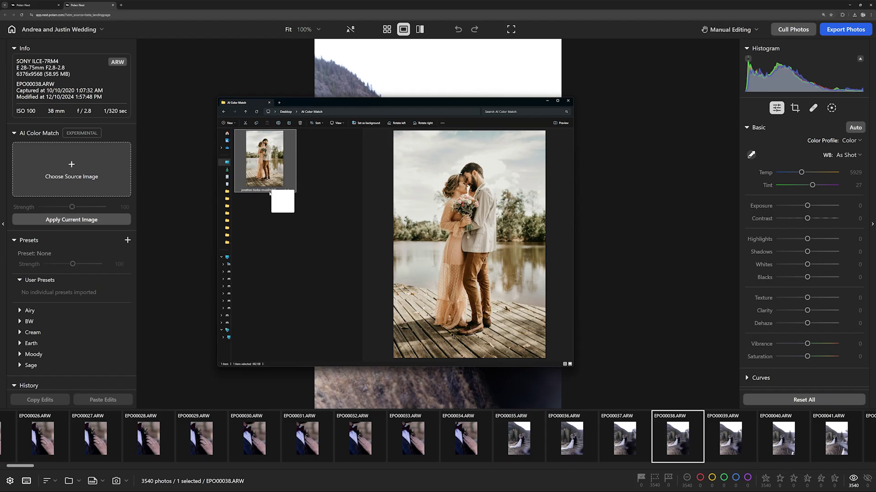
Step: Set a reference photo as the AI Color Match source and apply its colors to the current photo
left_click_drag(270, 194, 91, 182)
left_click(103, 220)
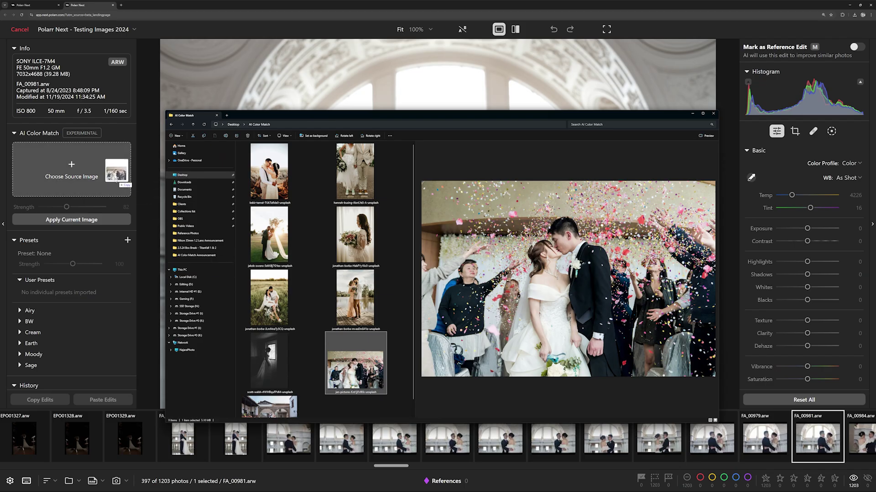
key("Return")
left_click(94, 220)
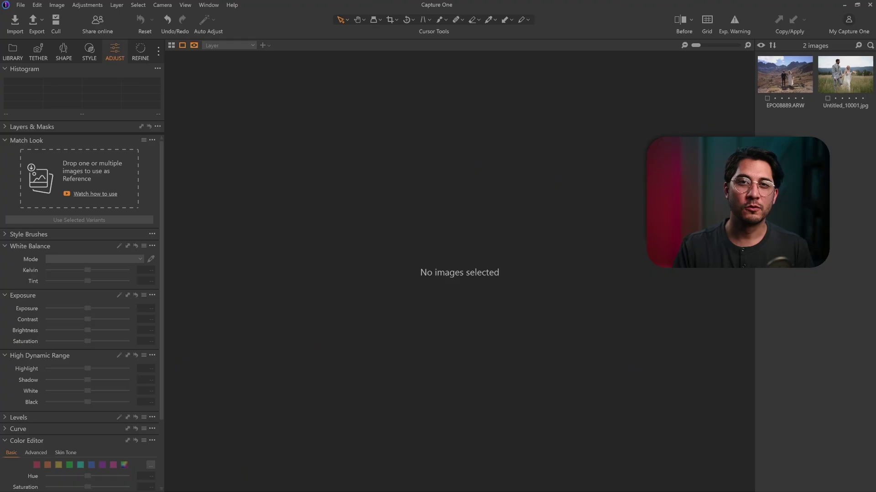
Step: Apply the film_32 Match Look reference to the mountain wedding photo EPO08889.ARW
left_click(785, 83)
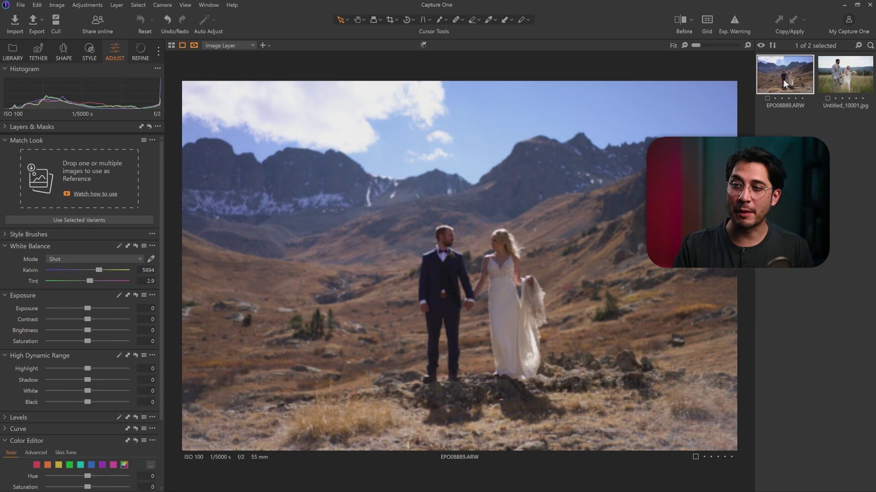
key("Right")
key("Left")
key("Right")
key("Left")
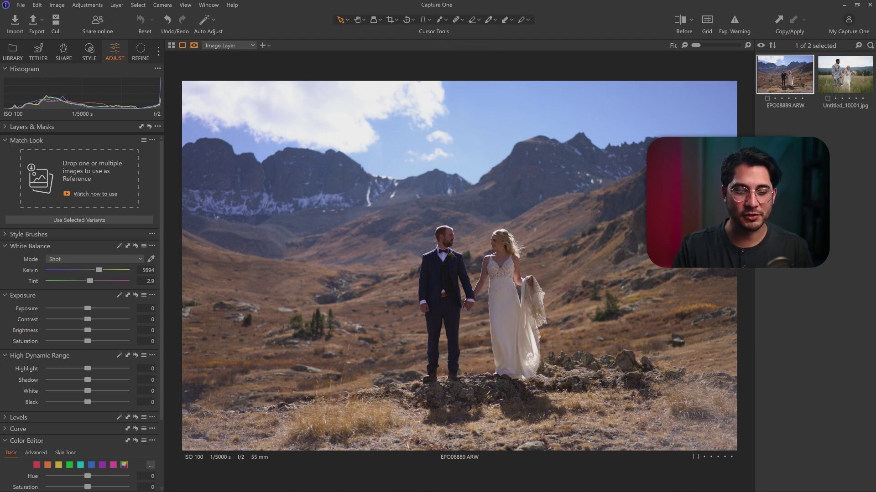
left_click(298, 483)
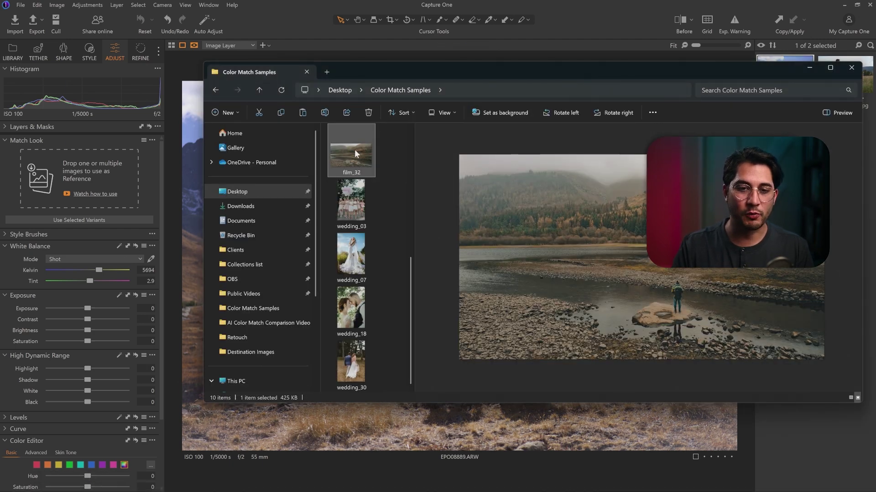
left_click_drag(354, 149, 110, 182)
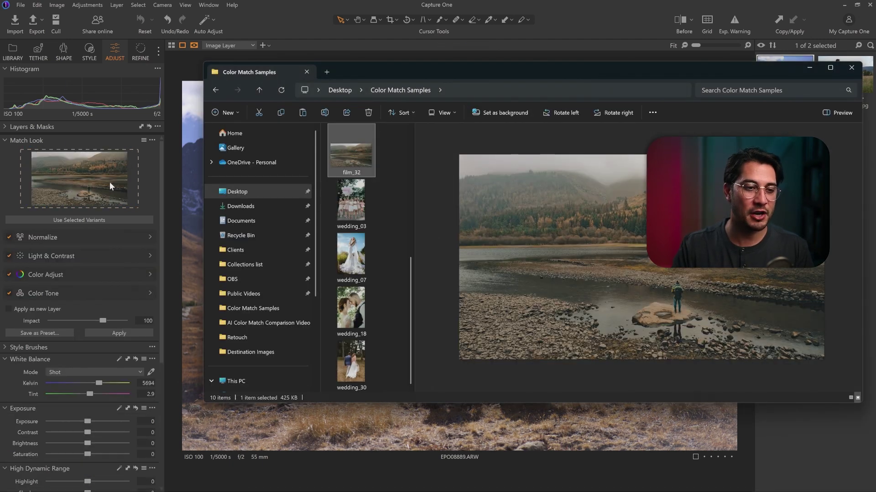
left_click(147, 178)
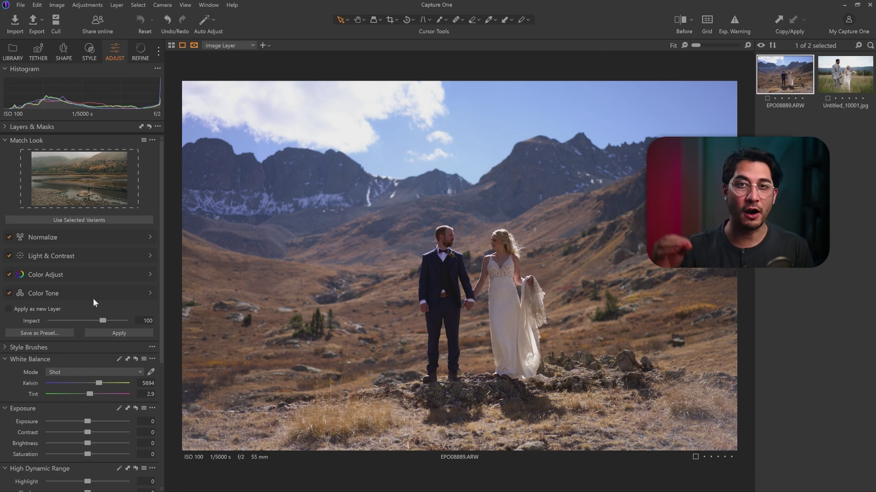
left_click(133, 334)
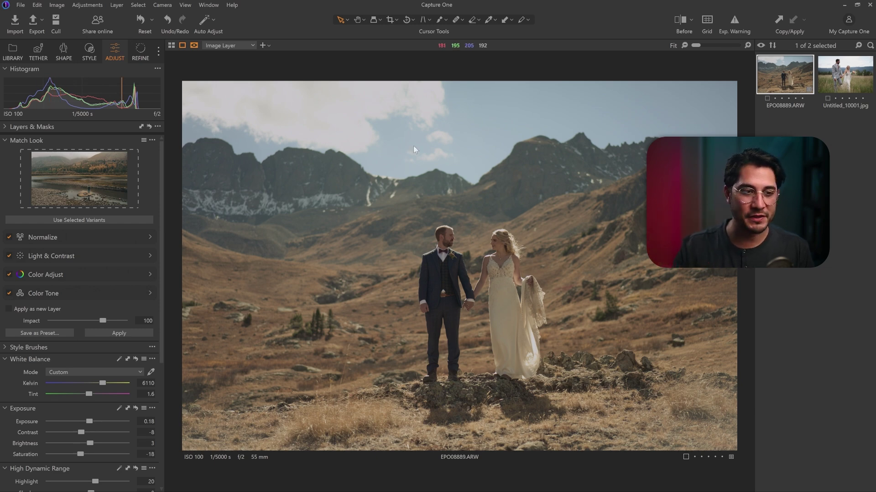
Step: Compare the matched mountain photo with its original using the Before split divider
left_click(679, 20)
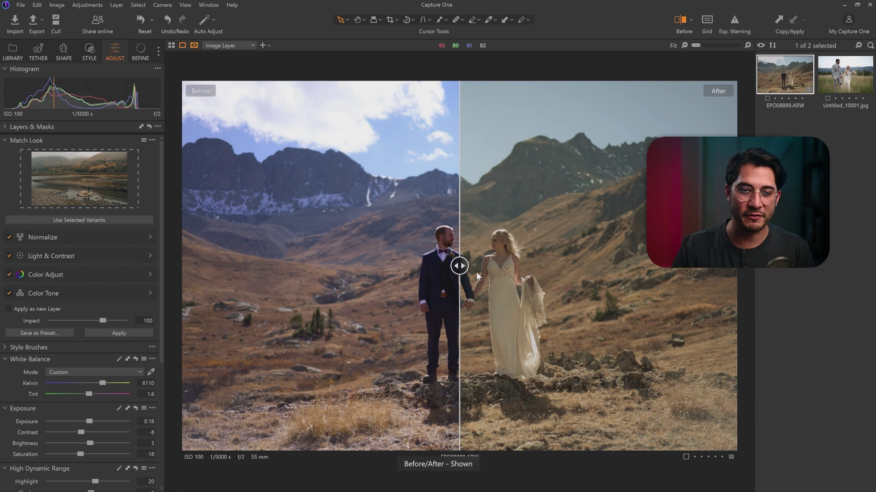
left_click_drag(457, 262, 502, 265)
left_click_drag(507, 230, 174, 243)
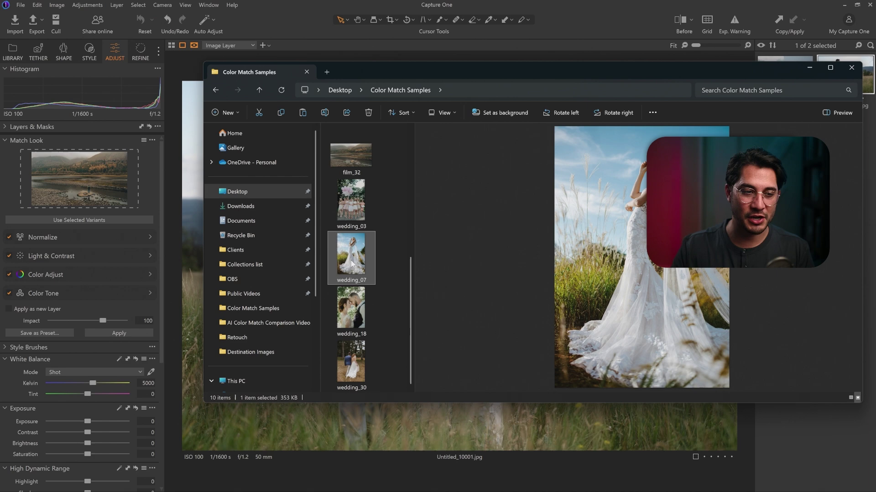
Step: Apply wedding_07 as the Match Look to the field photo, warming it to 5379 K
left_click_drag(351, 263, 89, 179)
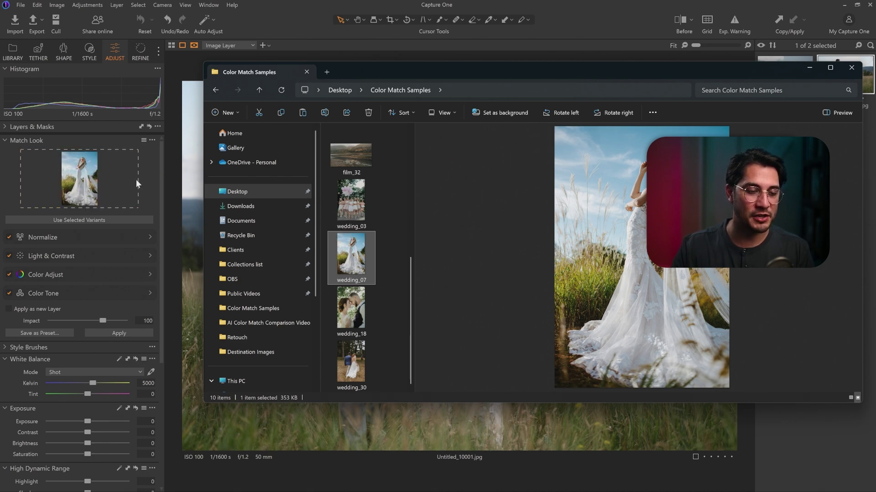
left_click(148, 180)
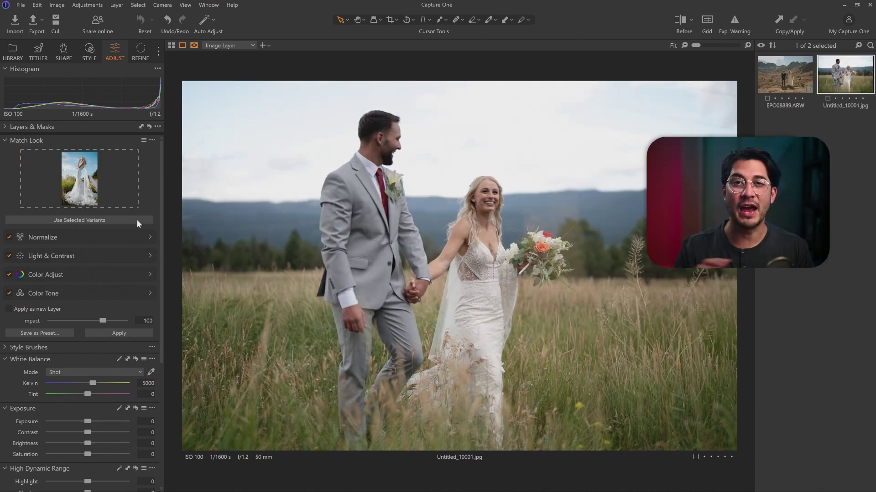
left_click(127, 334)
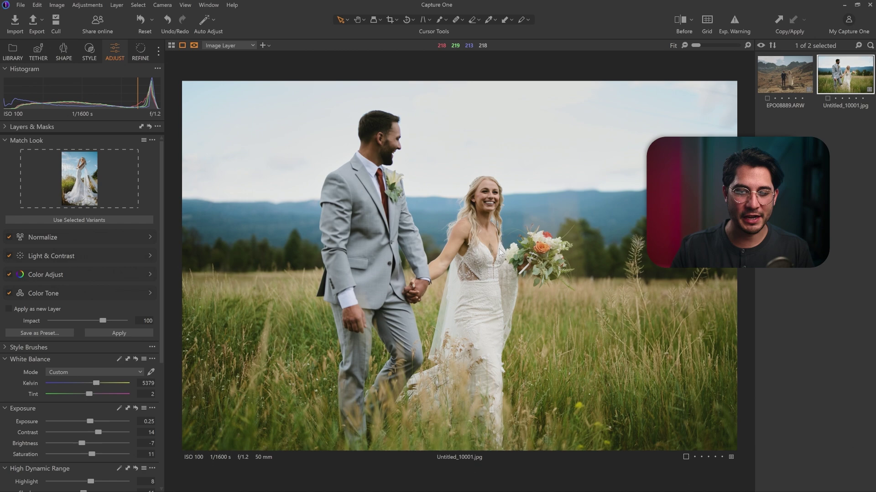
Step: Zoom on the bride and sweep the Before split across the matched field photo
scroll(474, 193, "up", 5)
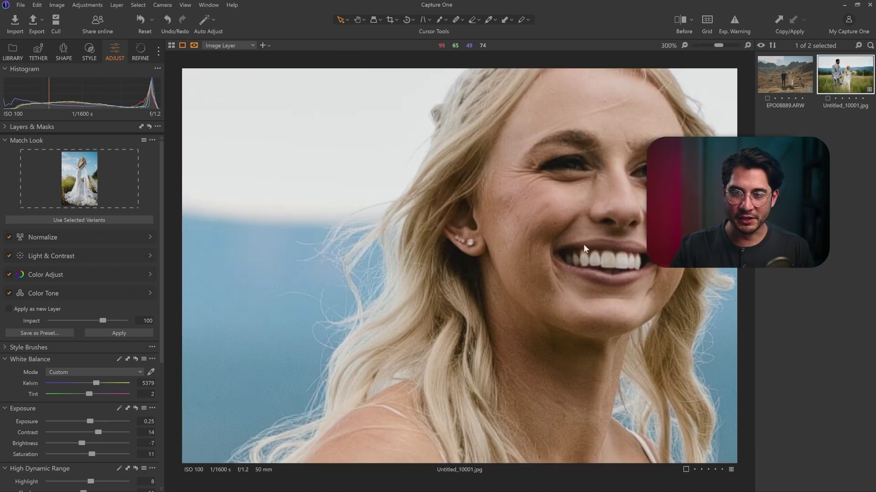
scroll(608, 264, "down", 3)
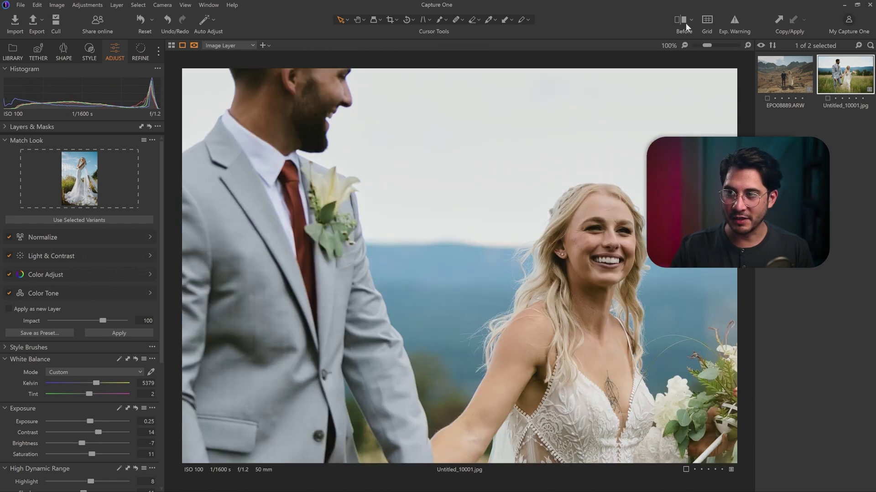
left_click(684, 22)
left_click_drag(459, 266, 265, 269)
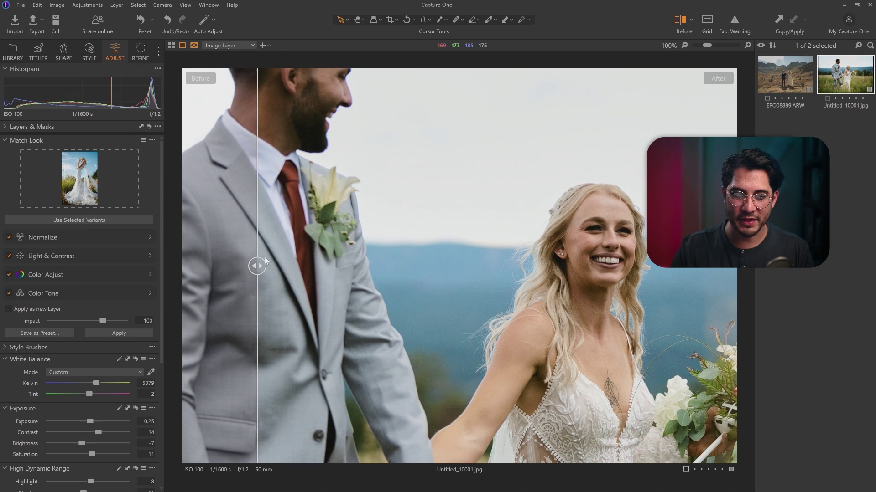
left_click_drag(257, 273, 612, 266)
key("ctrl+0")
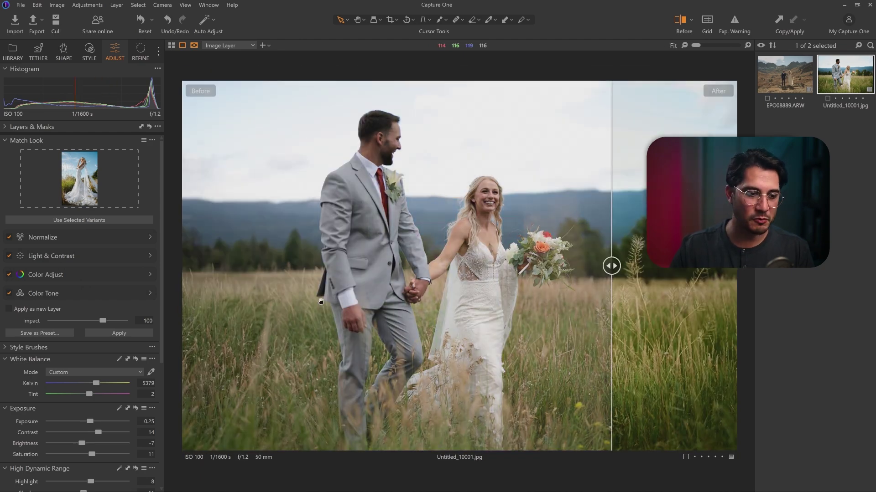
Step: Review the Adjust panel values and slide the divider back over the original
scroll(80, 422, "down", 2)
scroll(80, 421, "down", 3)
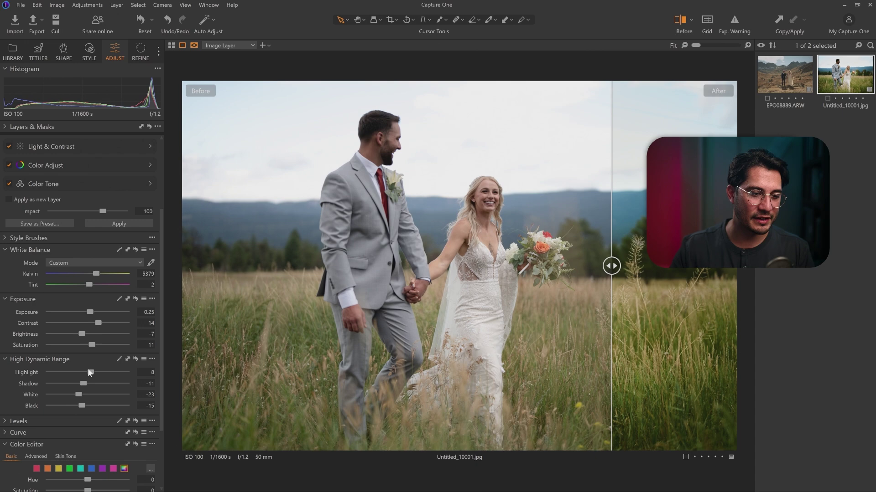
scroll(75, 342, "down", 2)
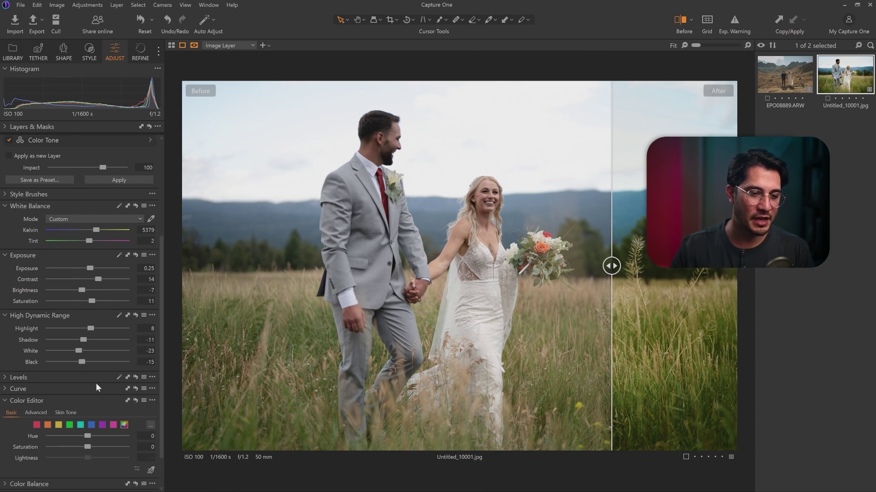
scroll(106, 370, "up", 4)
left_click_drag(613, 267, 231, 269)
scroll(118, 282, "up", 3)
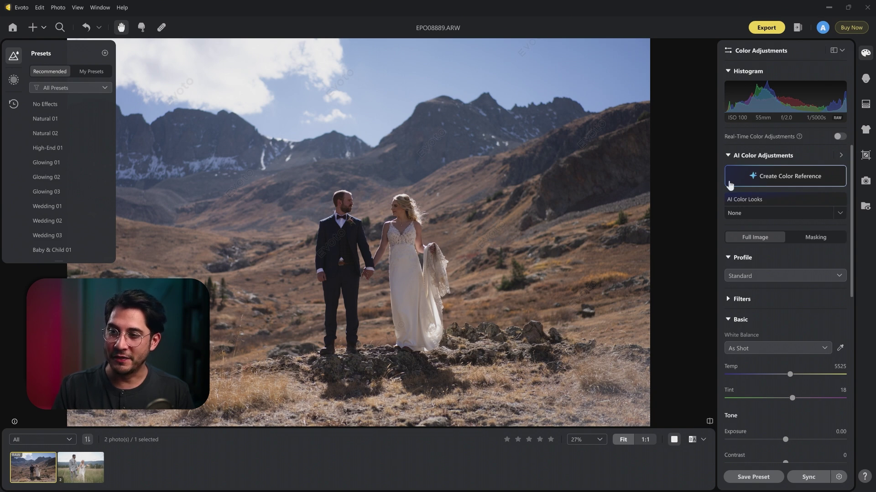
Step: Upload film_32 from Color Match Samples as the color reference for the mountain photo
left_click(754, 182)
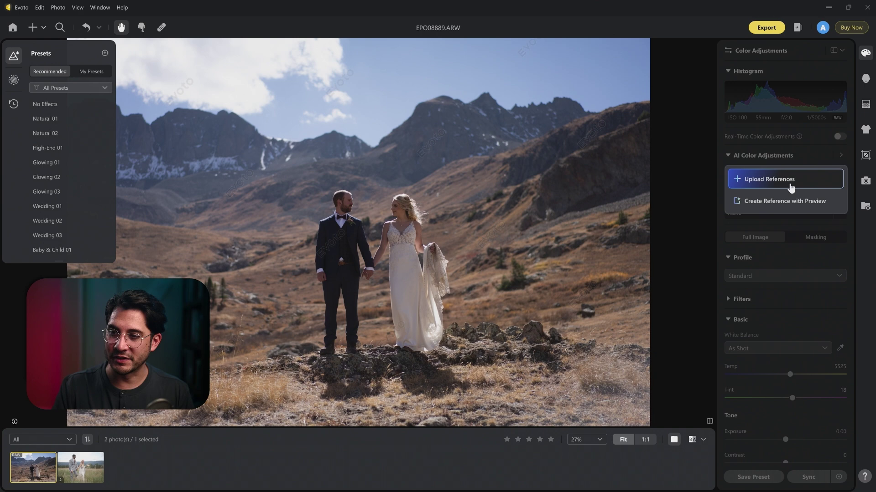
left_click(791, 187)
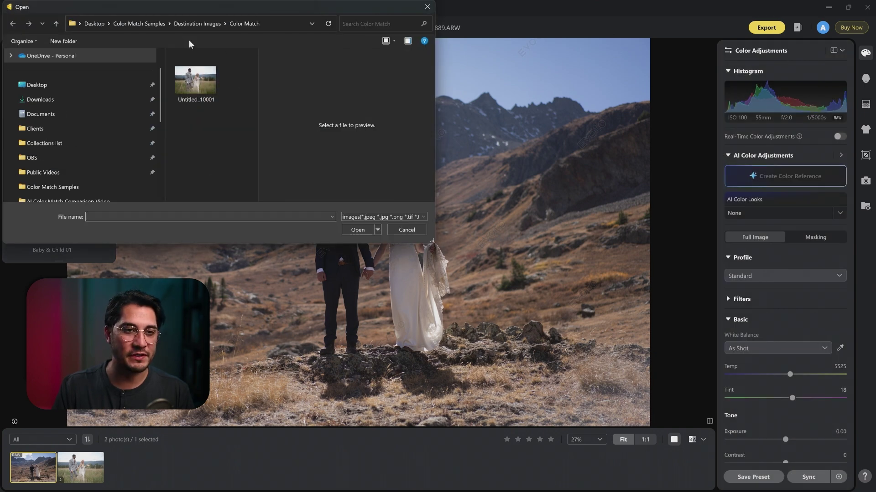
left_click(197, 23)
scroll(223, 132, "down", 1)
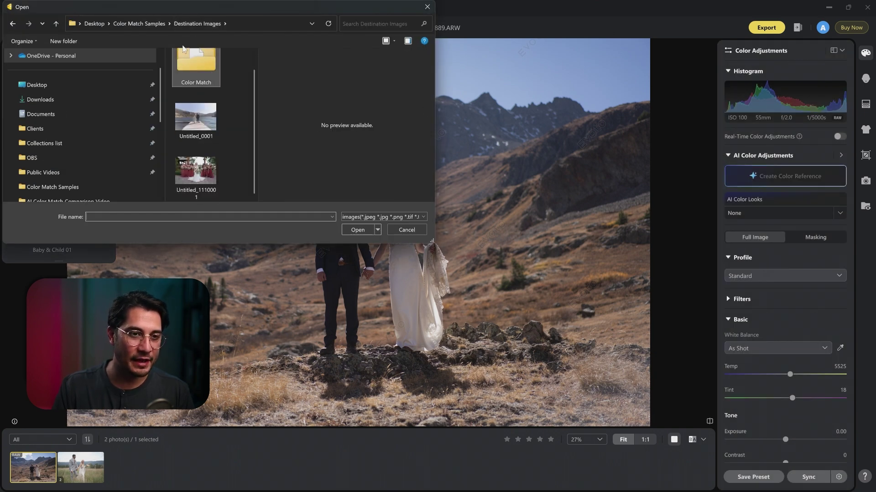
left_click(139, 23)
scroll(200, 119, "down", 5)
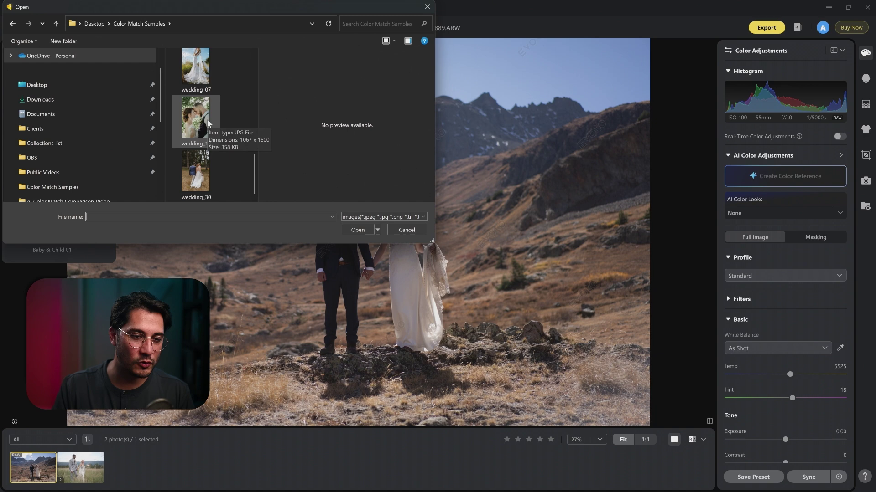
scroll(209, 168, "up", 6)
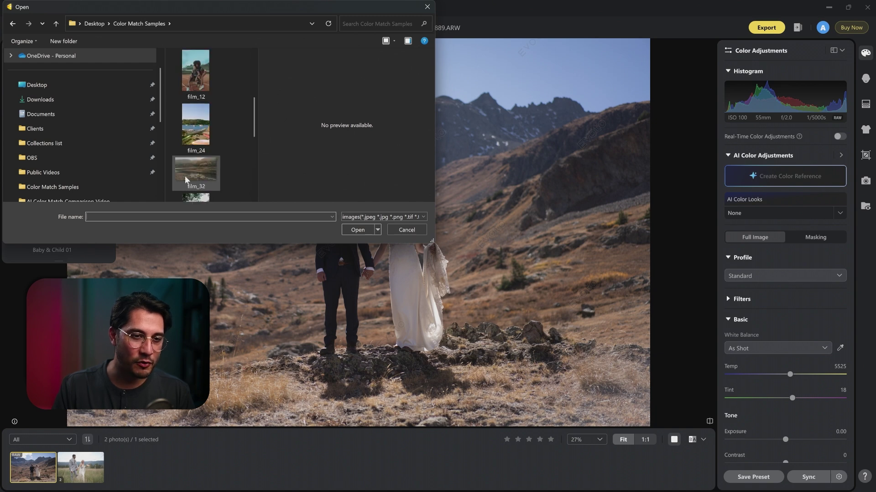
left_click(185, 176)
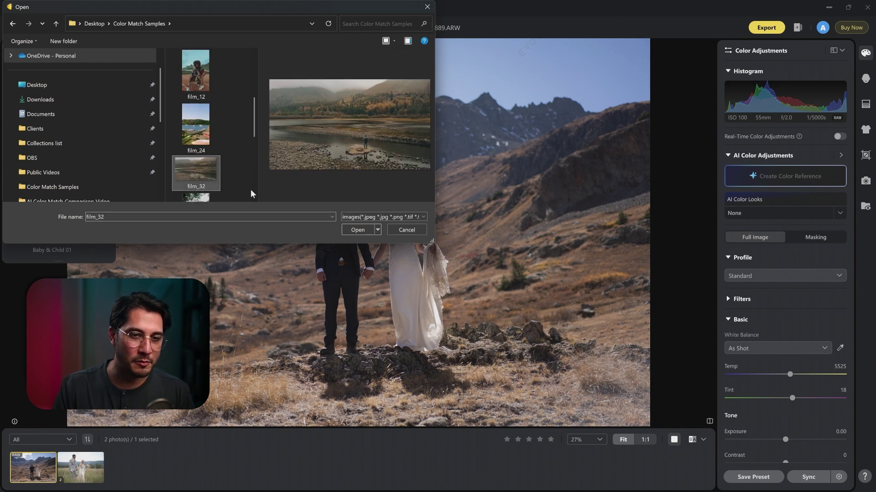
left_click(360, 231)
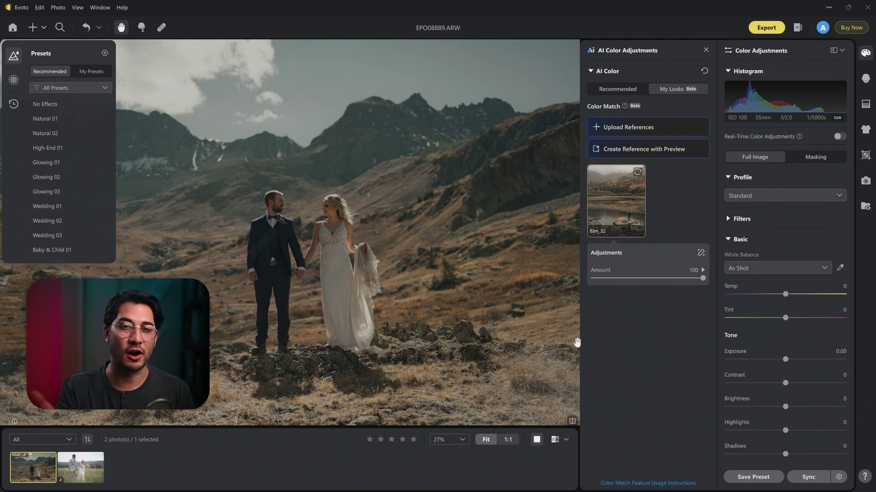
Step: Zoom out and in to inspect the film_32 match at Amount 100
left_click(359, 349)
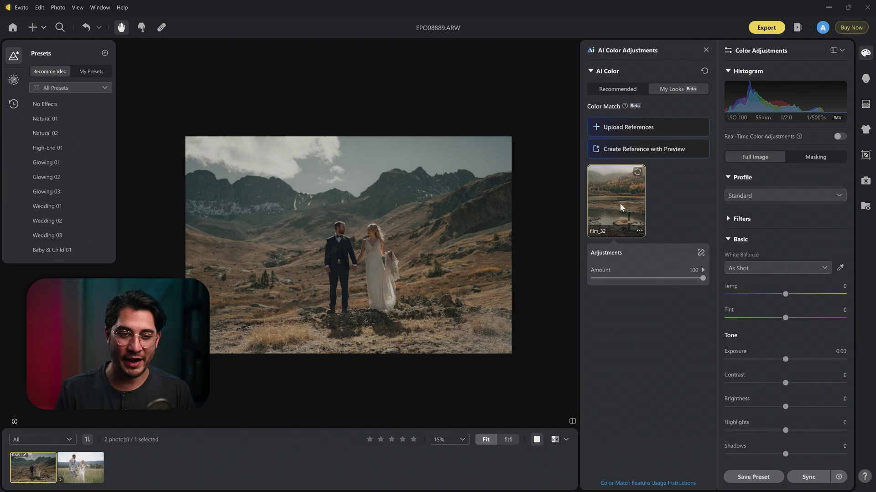
scroll(438, 280, "up", 4)
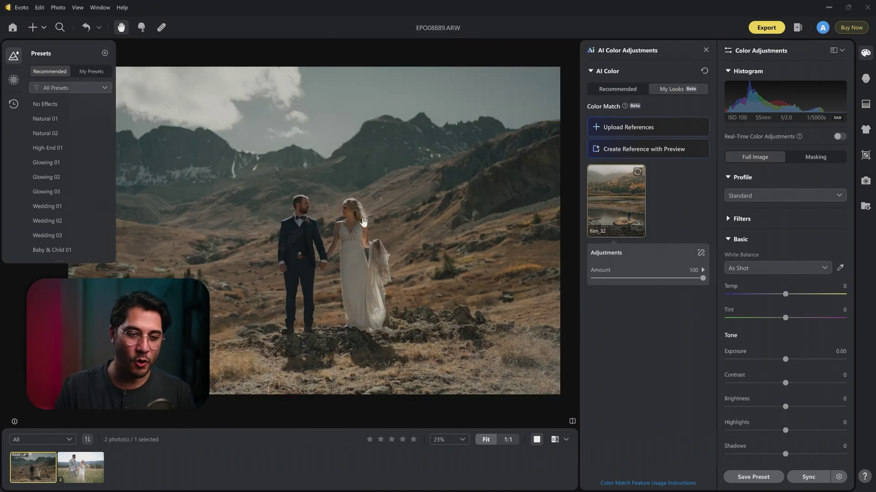
scroll(449, 310, "down", 3)
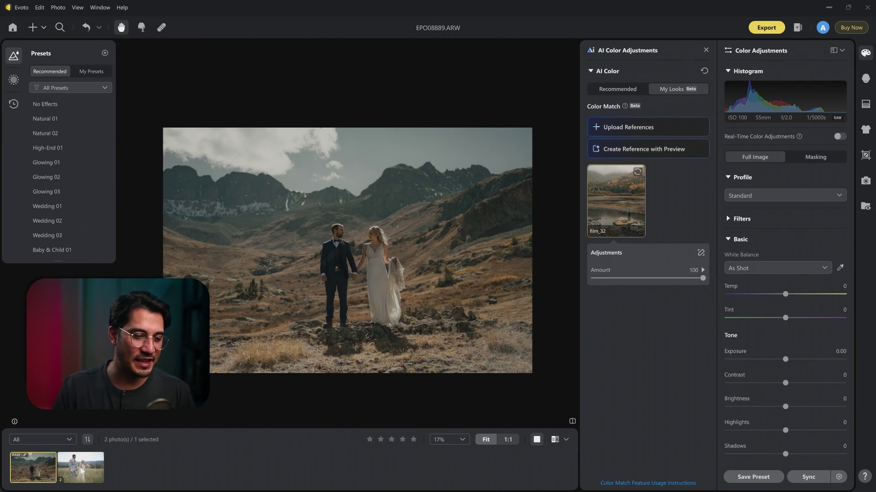
Step: Upload wedding_07 as the color reference for the grass-field wedding photo
left_click(82, 472)
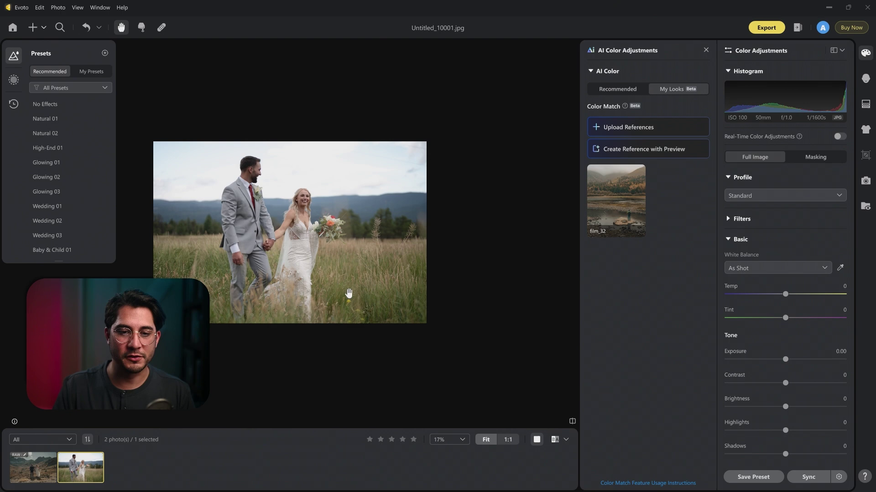
left_click(611, 131)
scroll(211, 127, "down", 2)
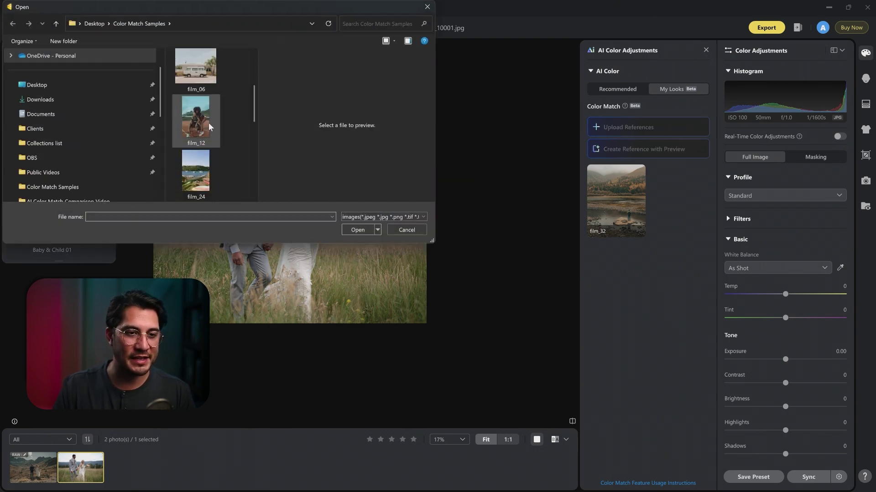
scroll(210, 126, "down", 3)
left_click(196, 71)
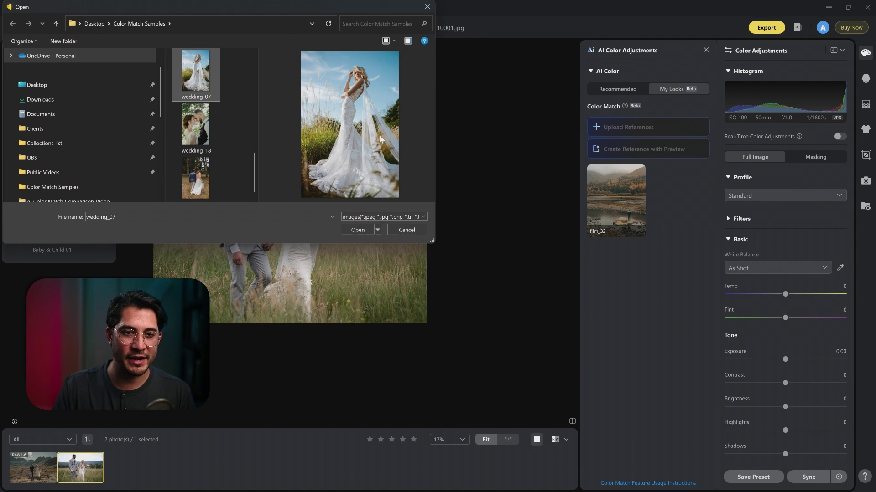
left_click(356, 230)
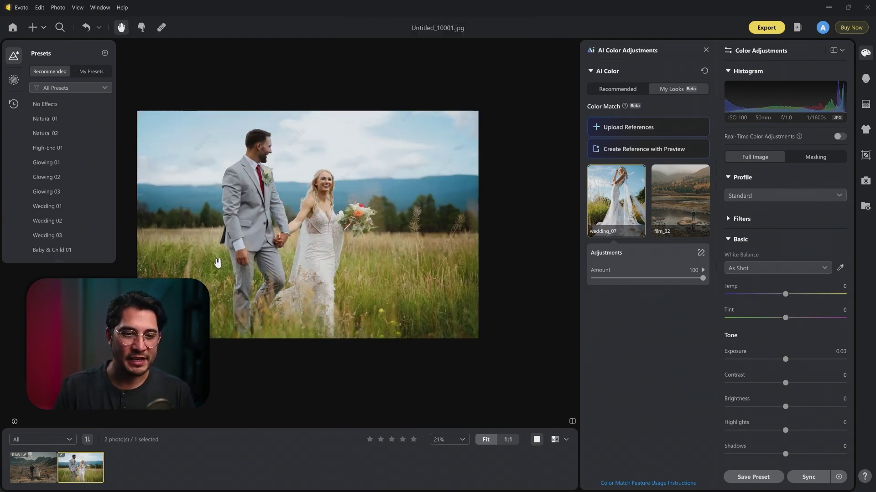
Step: Zoom and pan around the bride to inspect the wedding_07 color match
scroll(218, 263, "up", 2)
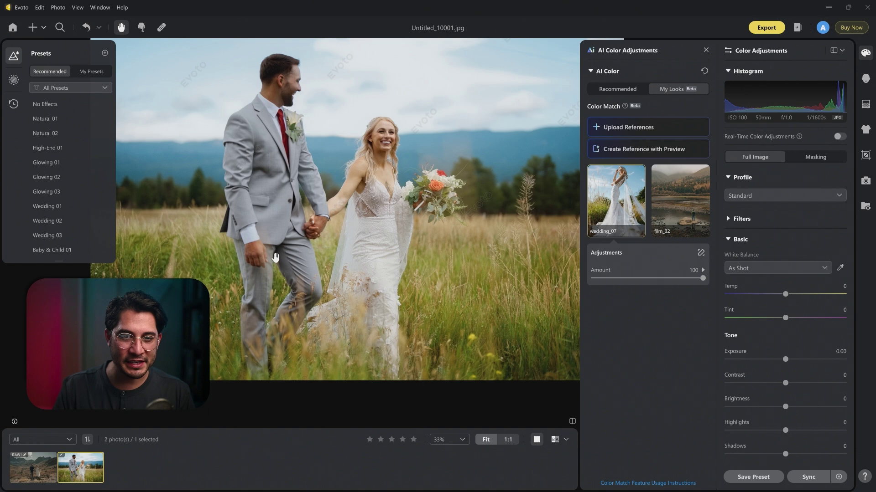
scroll(420, 181, "down", 1)
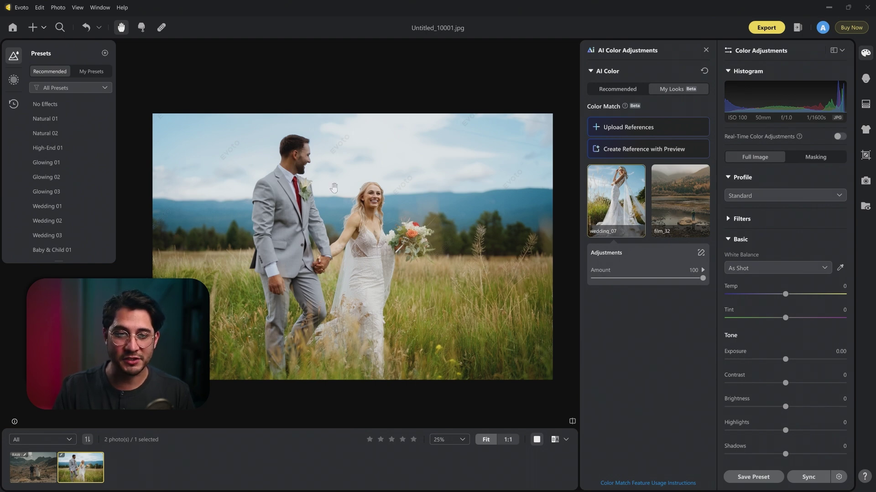
scroll(299, 187, "up", 5)
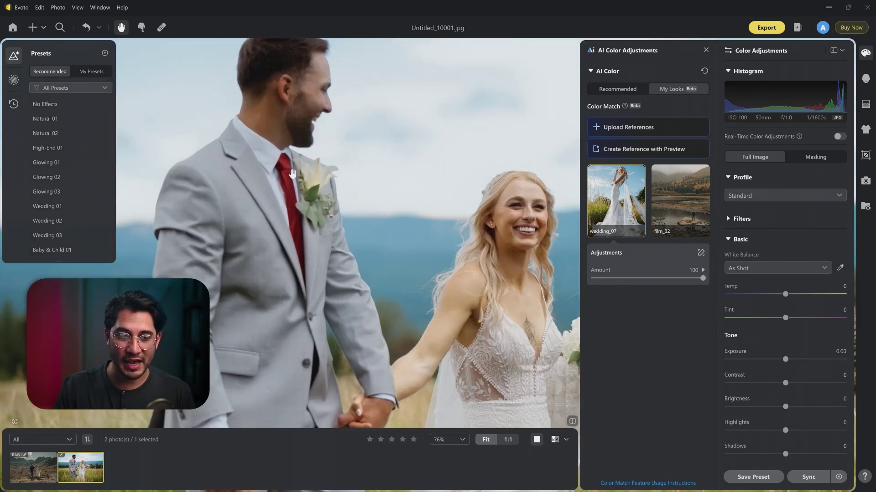
left_click_drag(497, 311, 416, 291)
scroll(410, 228, "up", 3)
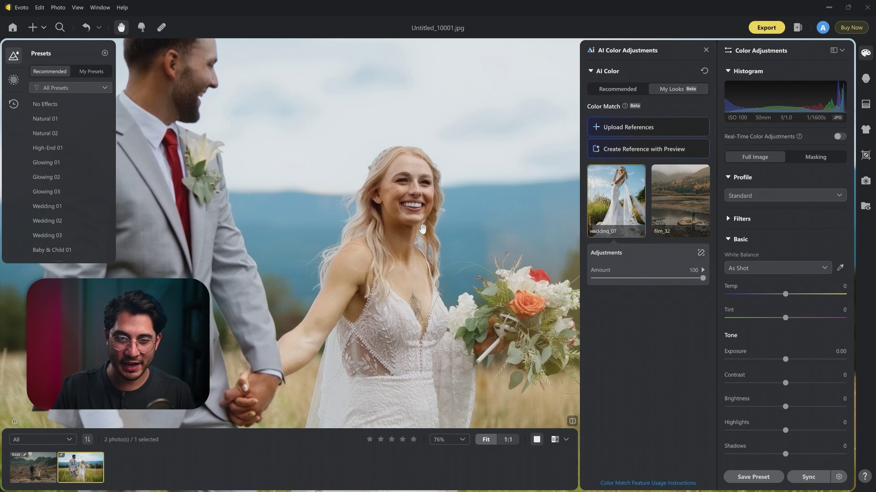
scroll(401, 215, "down", 6)
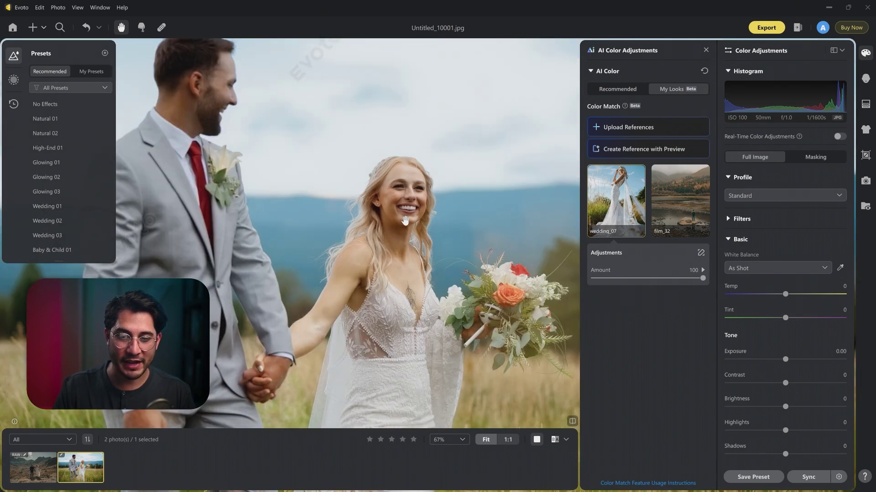
scroll(405, 221, "down", 1)
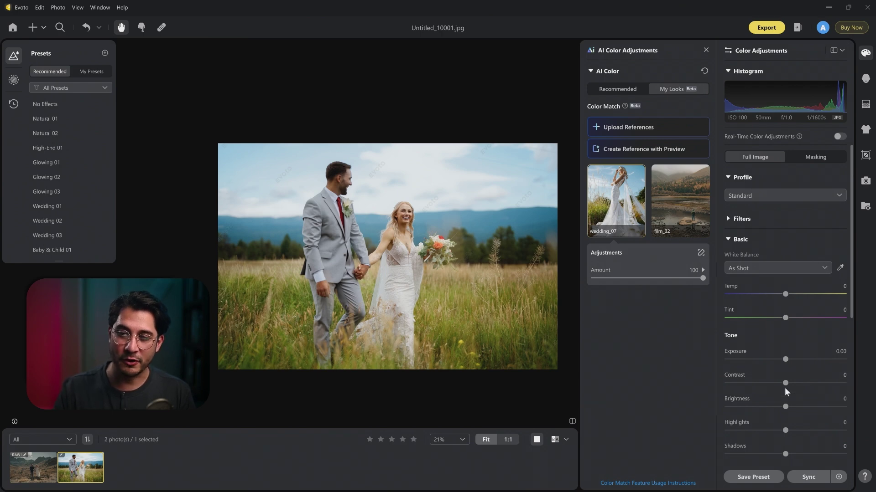
scroll(781, 353, "down", 5)
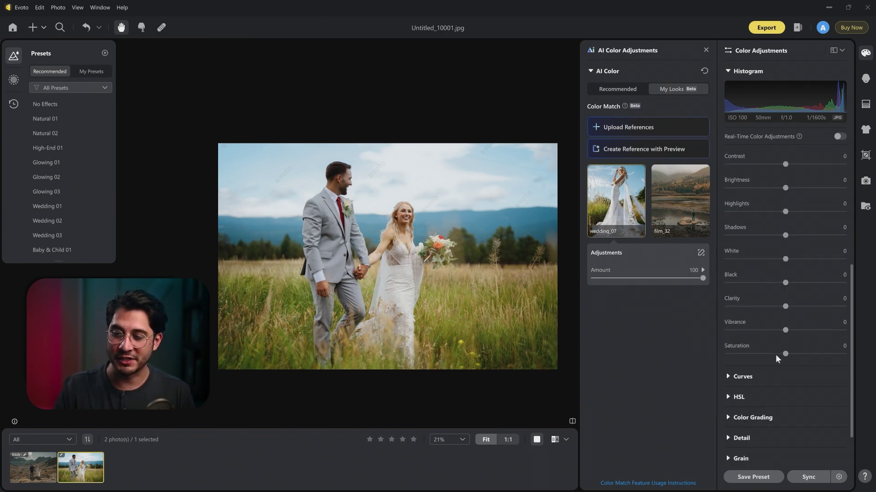
scroll(775, 355, "up", 5)
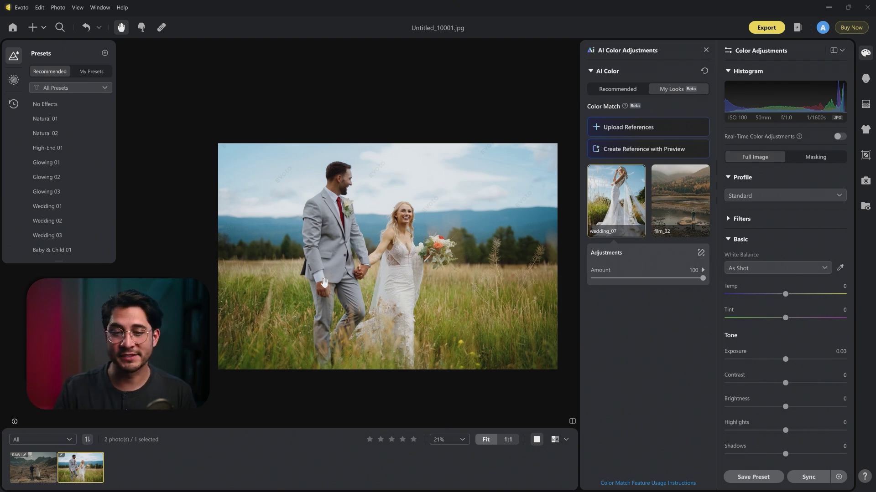
scroll(375, 296, "up", 1)
left_click_drag(428, 251, 366, 247)
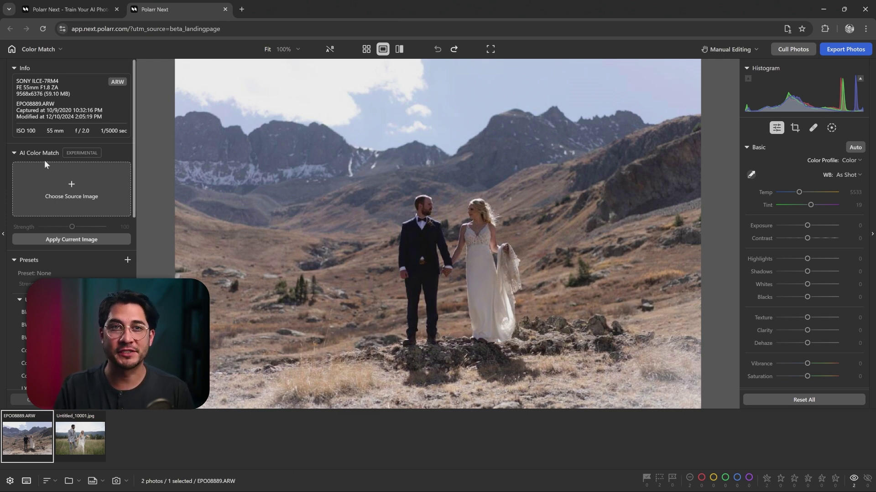
Step: Apply film_32 as the AI Color Match source, giving Temp 5936 and Saturation -30
left_click(297, 482)
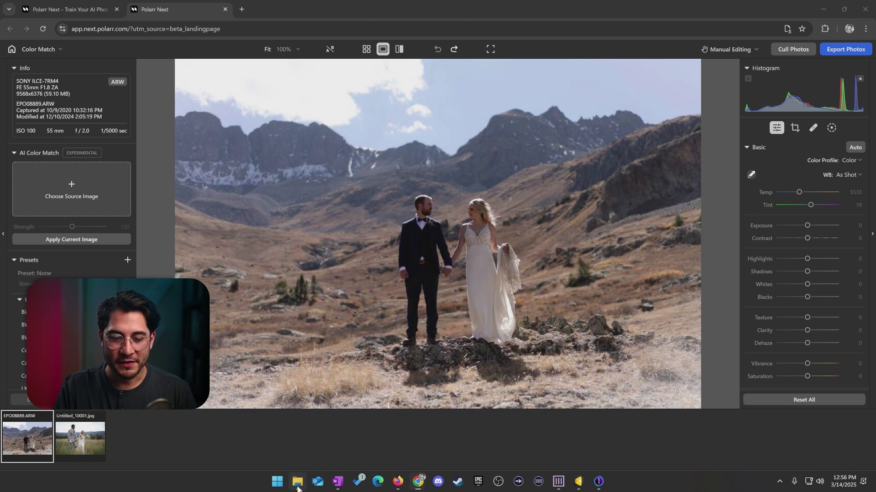
scroll(363, 287, "up", 5)
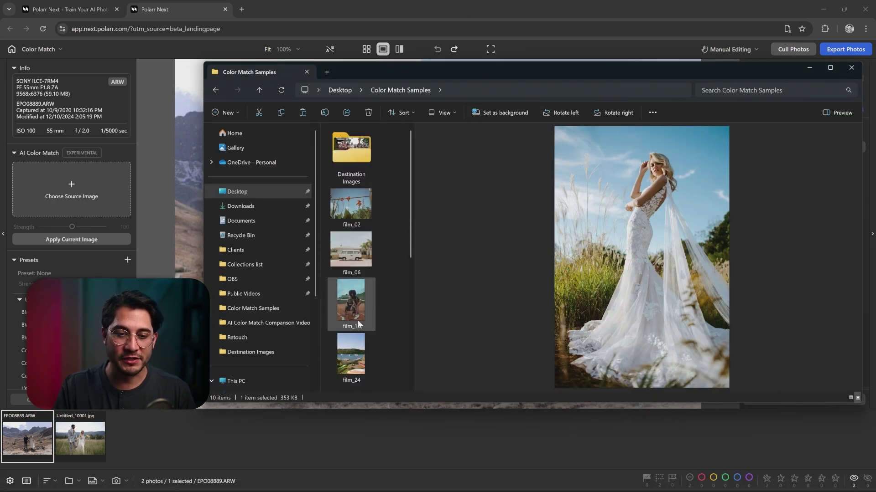
scroll(355, 283, "down", 3)
left_click(351, 264)
left_click_drag(352, 265, 109, 201)
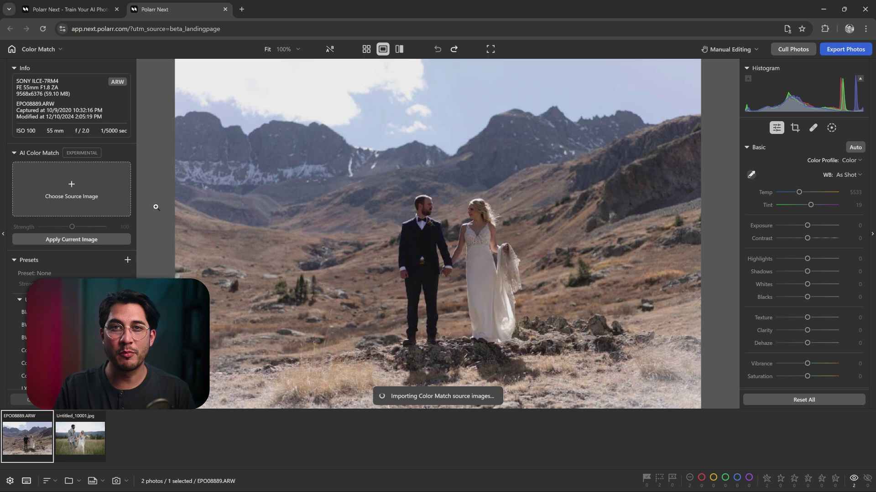
left_click(100, 240)
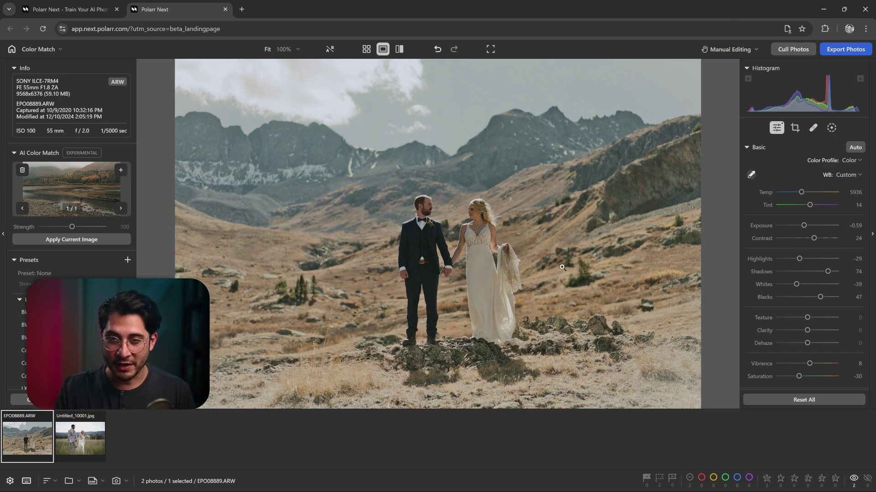
Step: Zoom the matched mountain photo to 219%, then move on to Untitled_10001.jpg
left_click(485, 257)
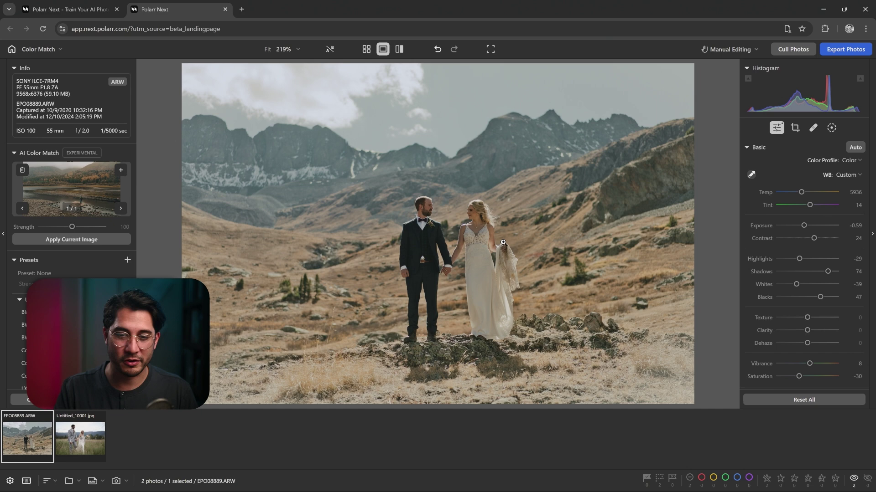
key("Right")
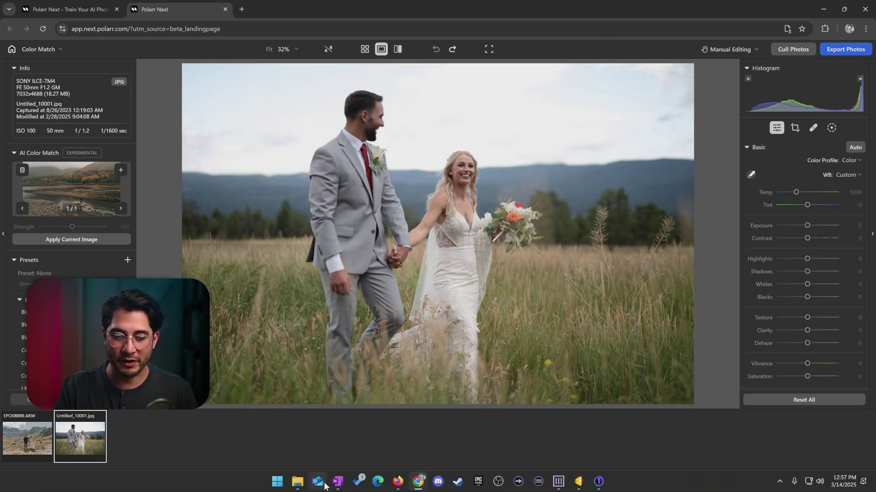
Step: Apply wedding_07 as color-match source (Temp 4437, Shadows 31, Whites -20) and zoom-check the bride
left_click(317, 482)
left_click(351, 255)
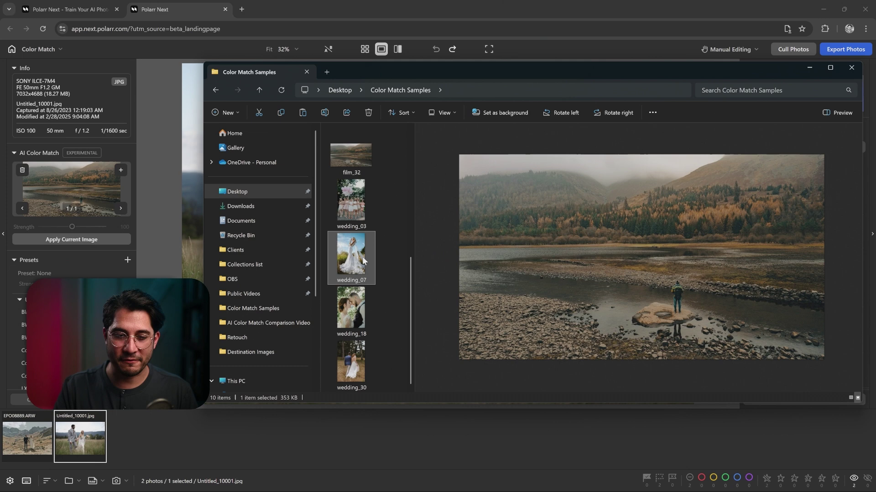
left_click_drag(351, 249, 78, 190)
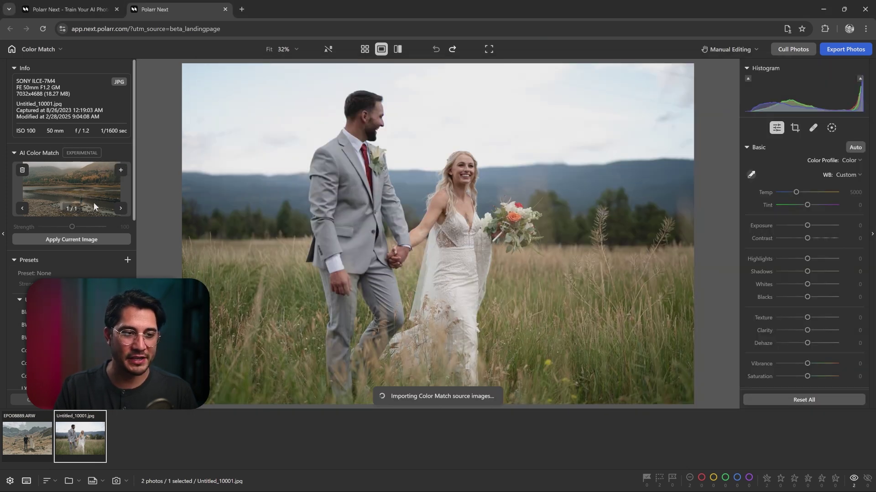
left_click(85, 238)
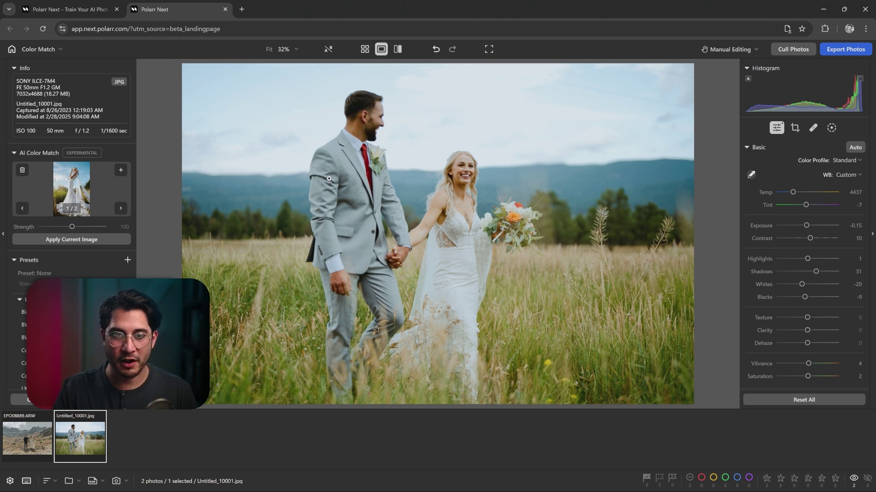
left_click(468, 178)
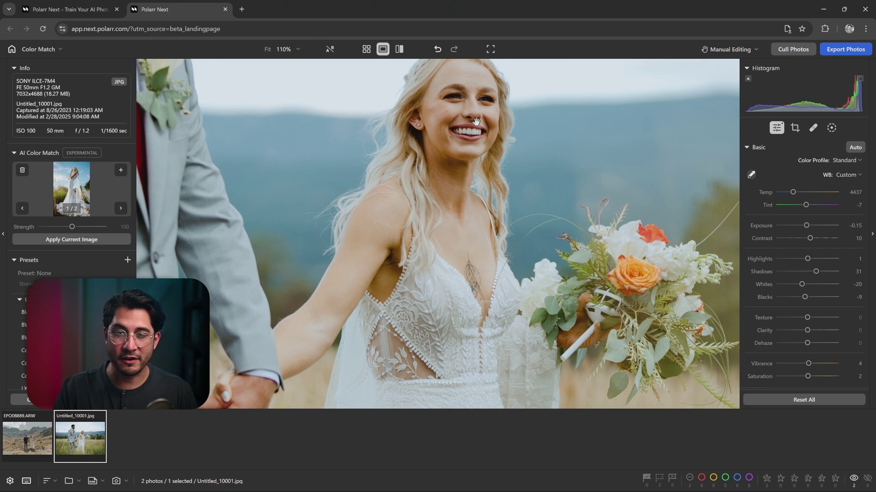
left_click(413, 213)
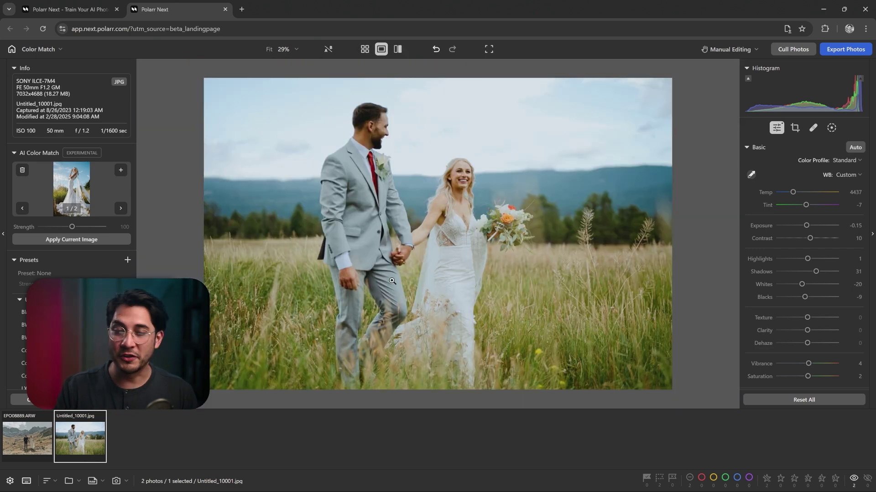